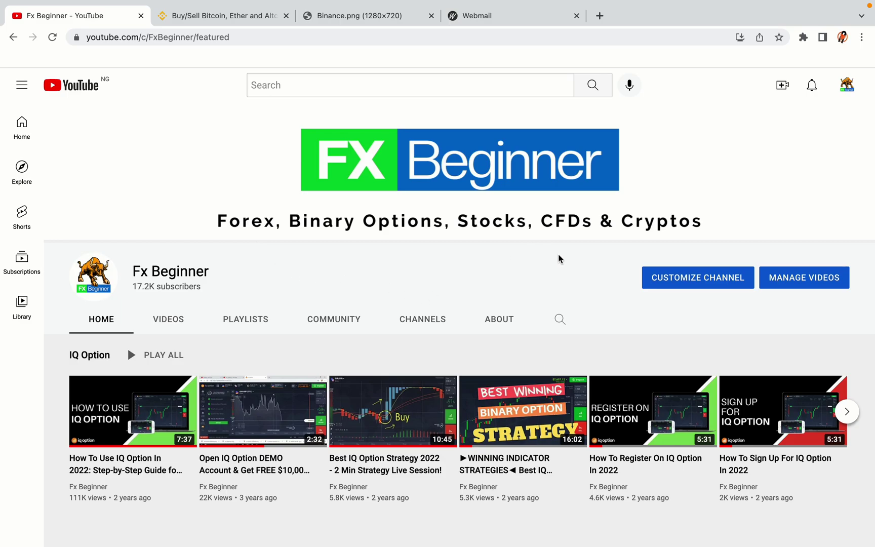
Step: Switch from the Fx Beginner YouTube channel to the Binance 'Buy/Sell Bitcoin' homepage tab
{"action": "left_click", "coordinate": [219, 15]}
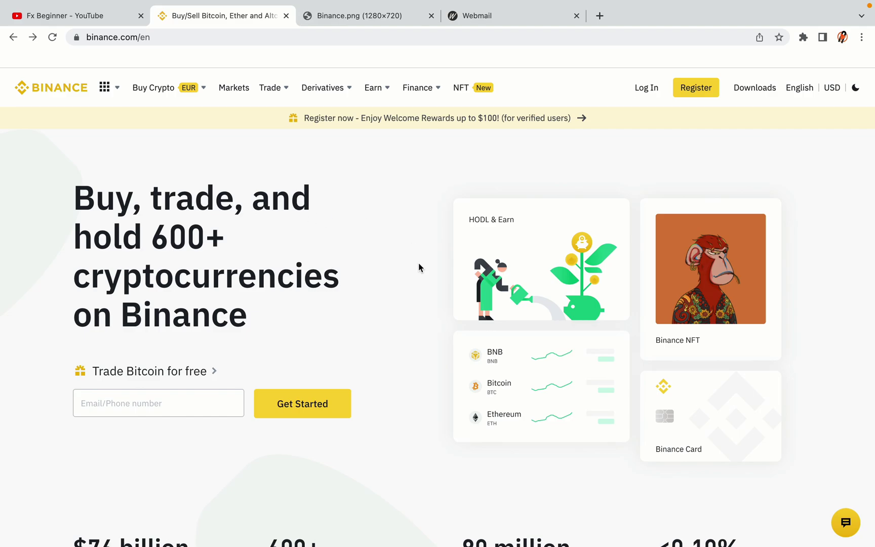
{"action": "scroll", "coordinate": [424, 302], "scroll_direction": "down", "scroll_amount": 5}
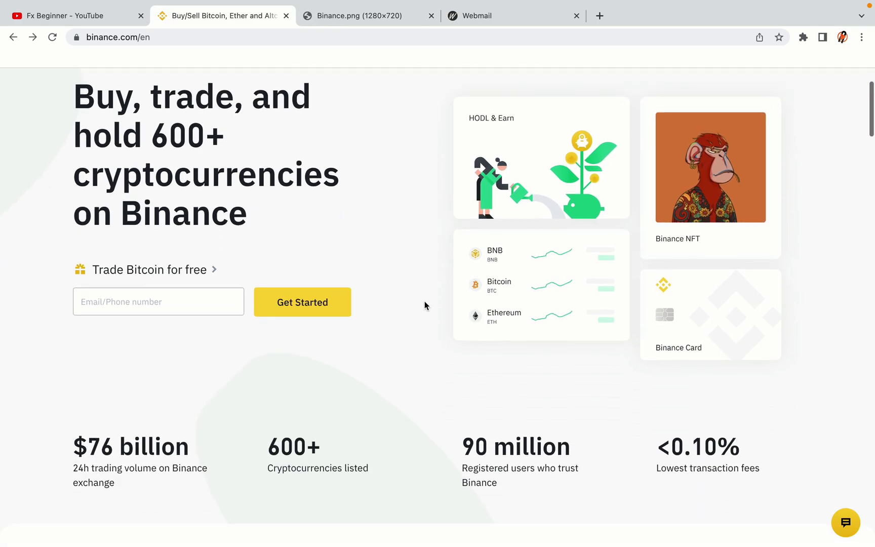
{"action": "scroll", "coordinate": [424, 305], "scroll_direction": "down", "scroll_amount": 1}
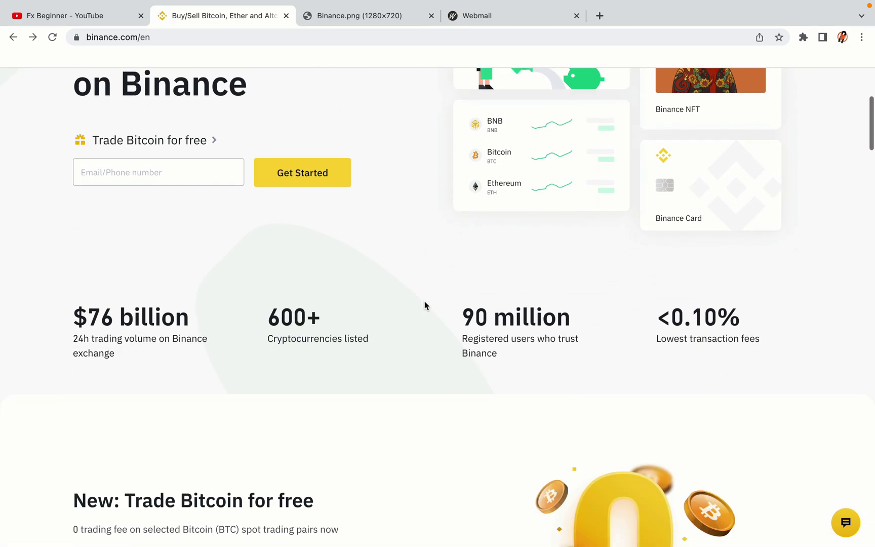
{"action": "scroll", "coordinate": [424, 305], "scroll_direction": "down", "scroll_amount": 6}
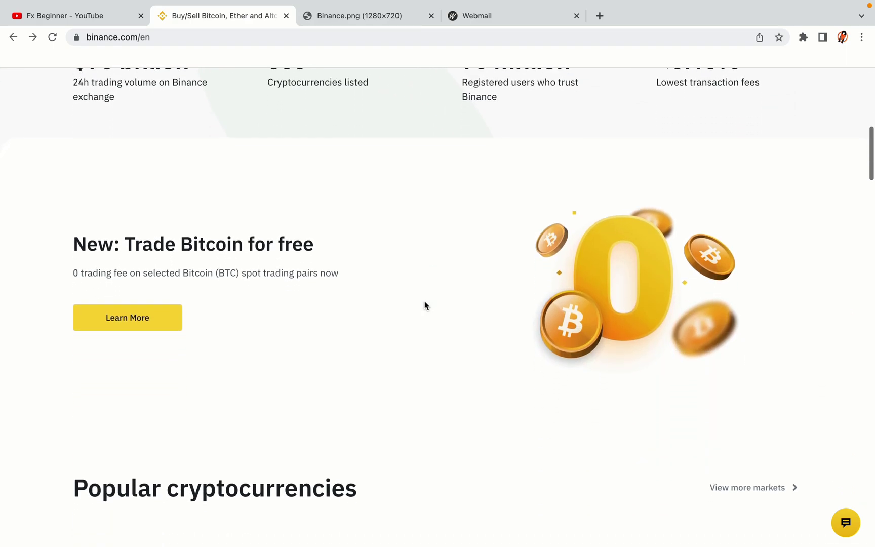
{"action": "scroll", "coordinate": [424, 305], "scroll_direction": "up", "scroll_amount": 4}
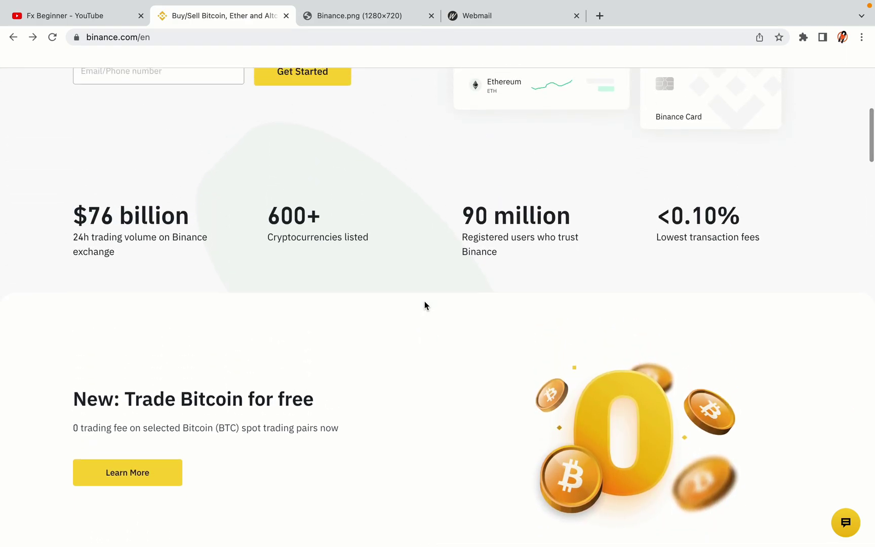
{"action": "scroll", "coordinate": [424, 305], "scroll_direction": "down", "scroll_amount": 12}
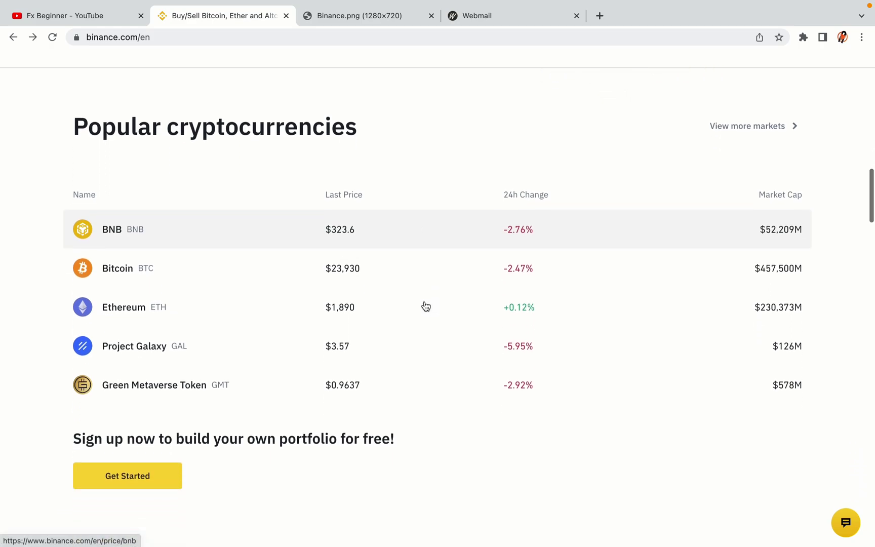
{"action": "scroll", "coordinate": [425, 306], "scroll_direction": "down", "scroll_amount": 4}
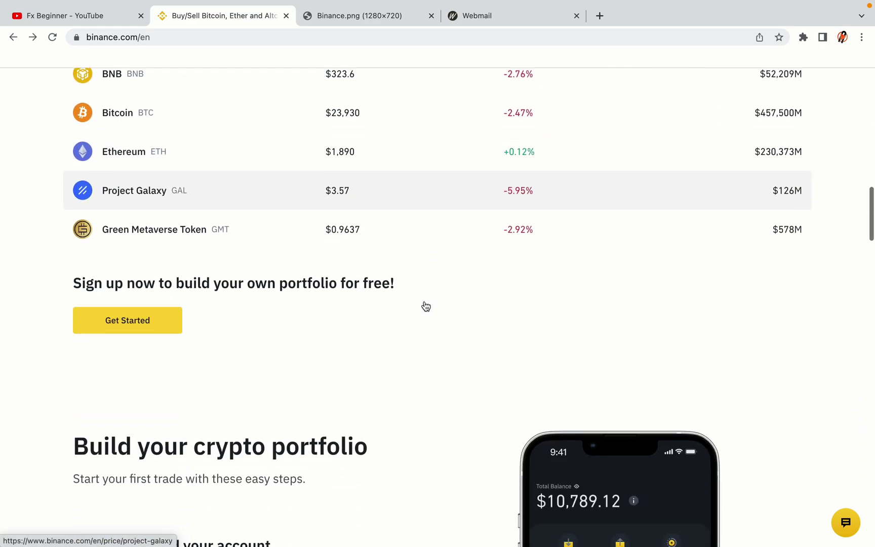
{"action": "scroll", "coordinate": [425, 306], "scroll_direction": "down", "scroll_amount": 8}
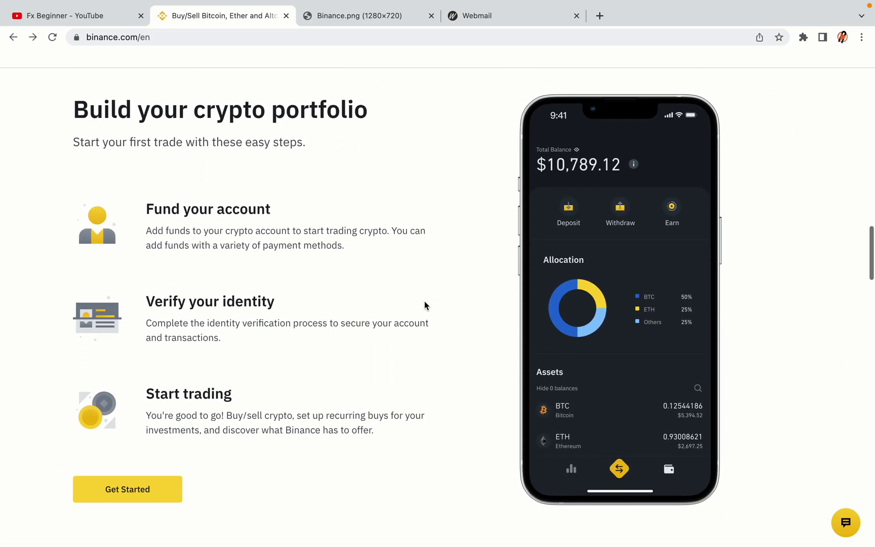
{"action": "scroll", "coordinate": [424, 305], "scroll_direction": "down", "scroll_amount": 11}
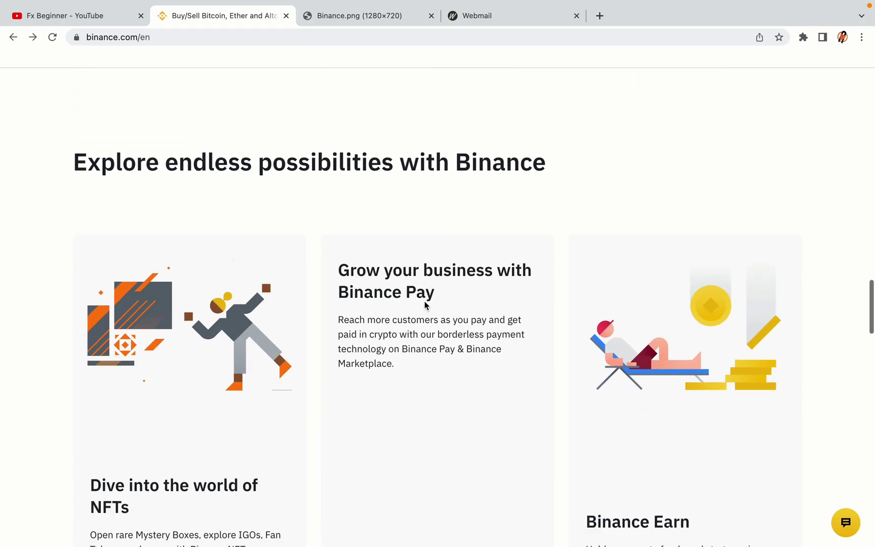
{"action": "scroll", "coordinate": [425, 305], "scroll_direction": "down", "scroll_amount": 12}
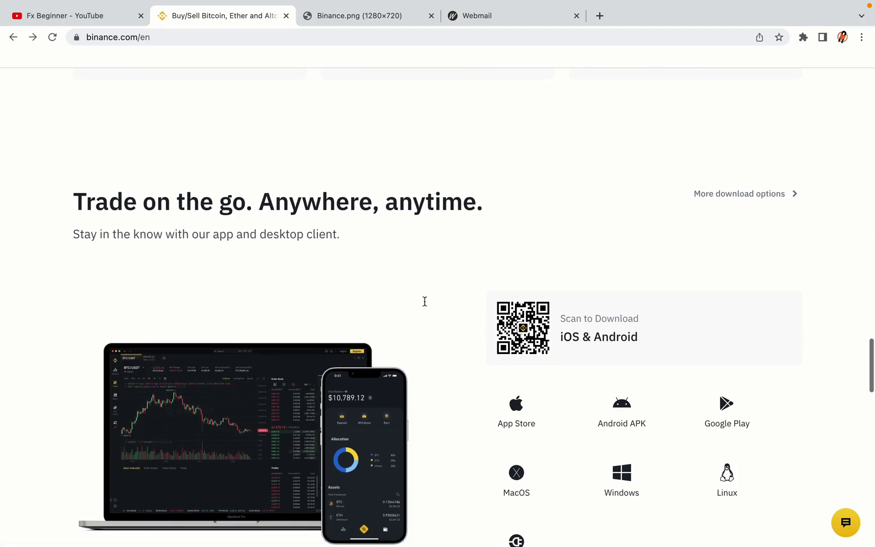
{"action": "scroll", "coordinate": [424, 301], "scroll_direction": "down", "scroll_amount": 2}
{"action": "scroll", "coordinate": [424, 301], "scroll_direction": "down", "scroll_amount": 8}
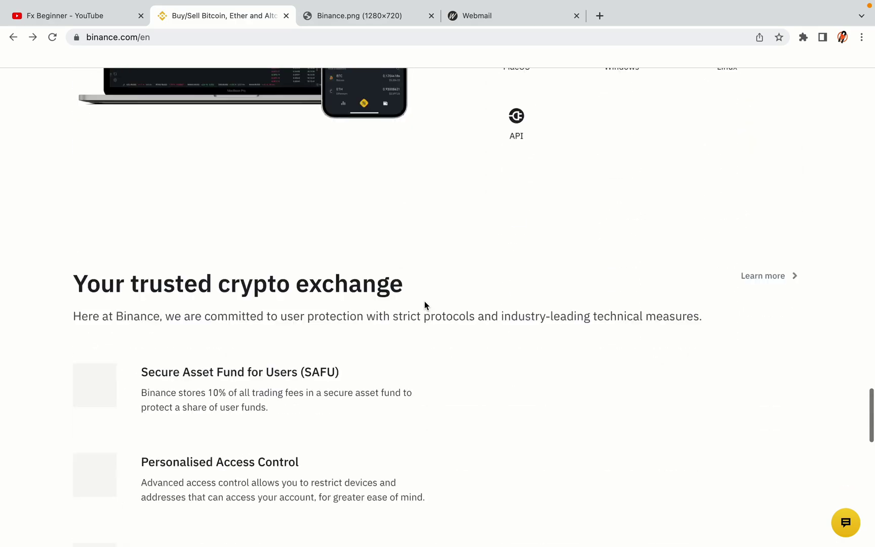
{"action": "scroll", "coordinate": [424, 301], "scroll_direction": "down", "scroll_amount": 5}
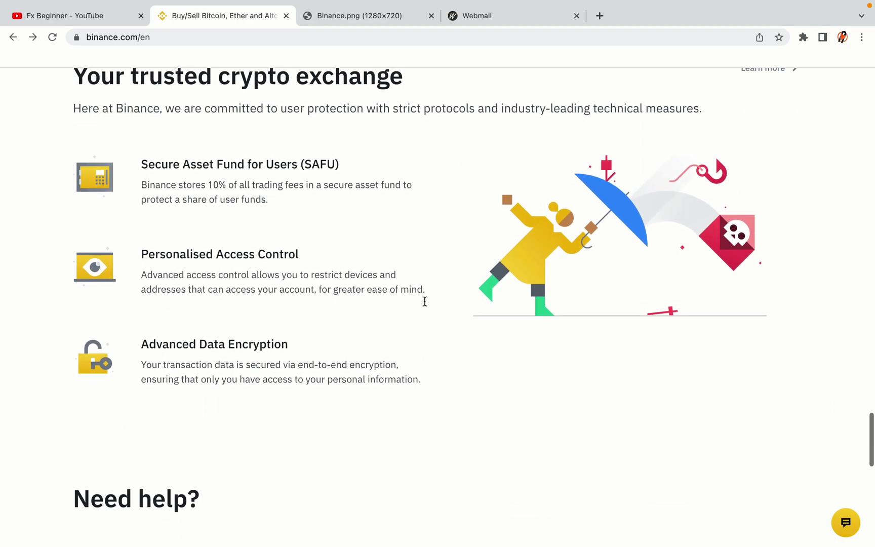
{"action": "scroll", "coordinate": [424, 301], "scroll_direction": "down", "scroll_amount": 10}
{"action": "scroll", "coordinate": [424, 301], "scroll_direction": "up", "scroll_amount": 20}
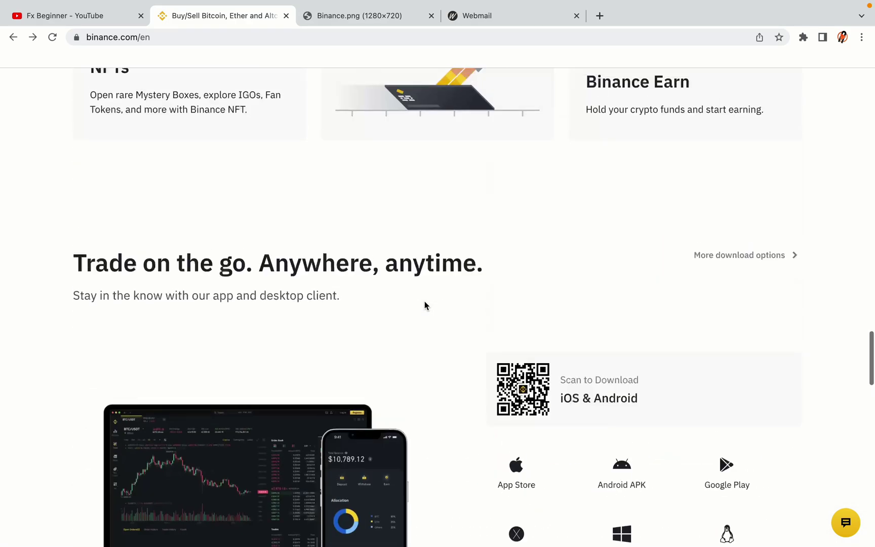
{"action": "scroll", "coordinate": [424, 301], "scroll_direction": "up", "scroll_amount": 20}
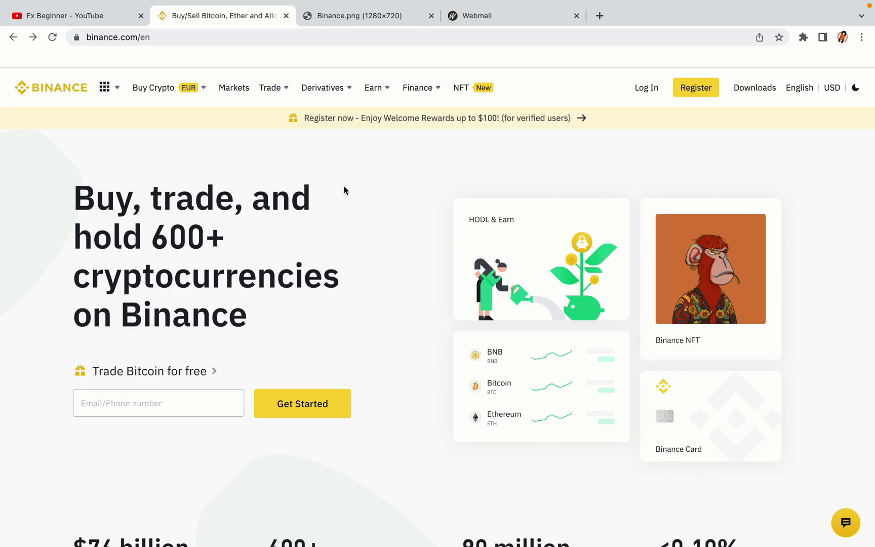
{"action": "left_click", "coordinate": [366, 15]}
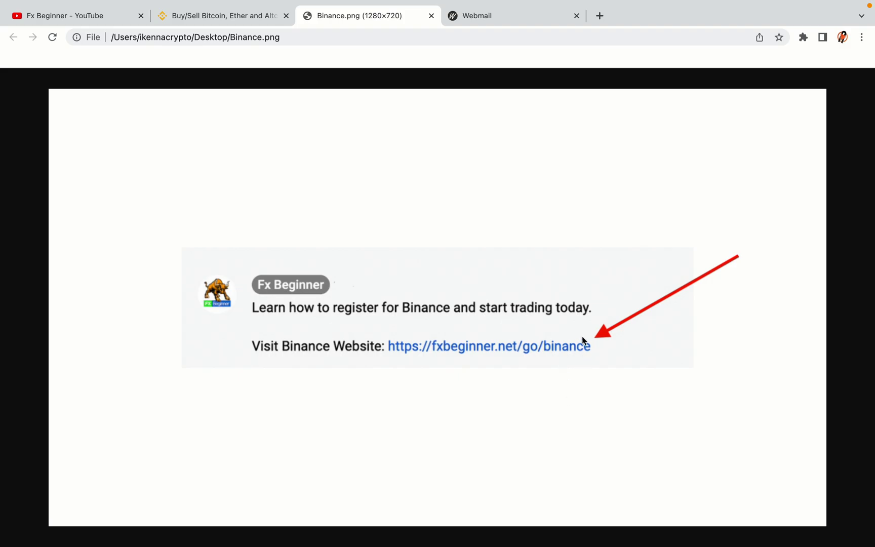
{"action": "key", "text": "ctrl+shift+Tab"}
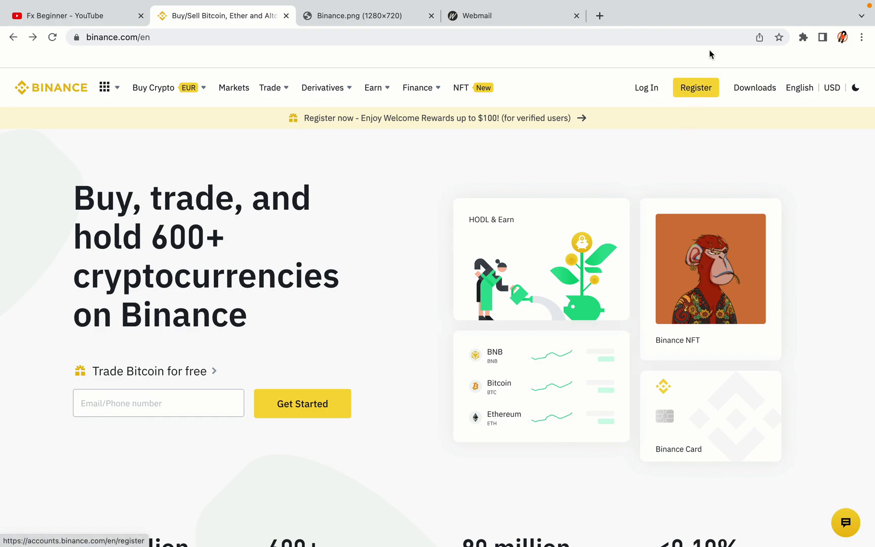
Step: Start Binance registration and choose to sign up with phone or email
{"action": "left_click", "coordinate": [702, 93]}
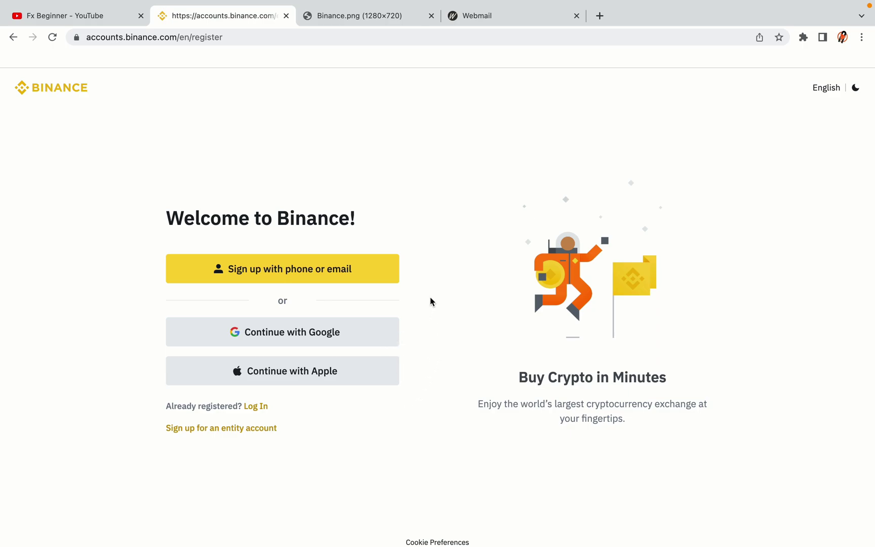
{"action": "left_click", "coordinate": [361, 279]}
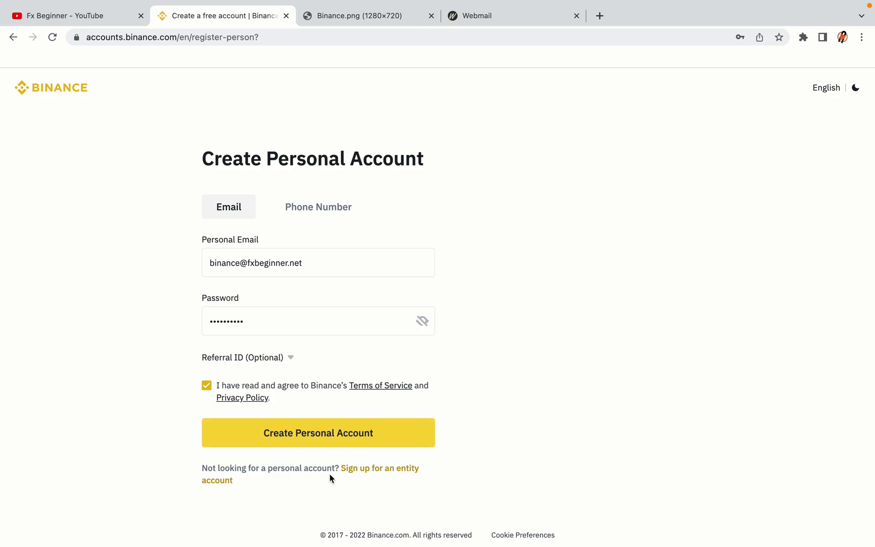
Step: Submit the Create Personal Account form with the entered email and password
{"action": "left_click", "coordinate": [333, 436]}
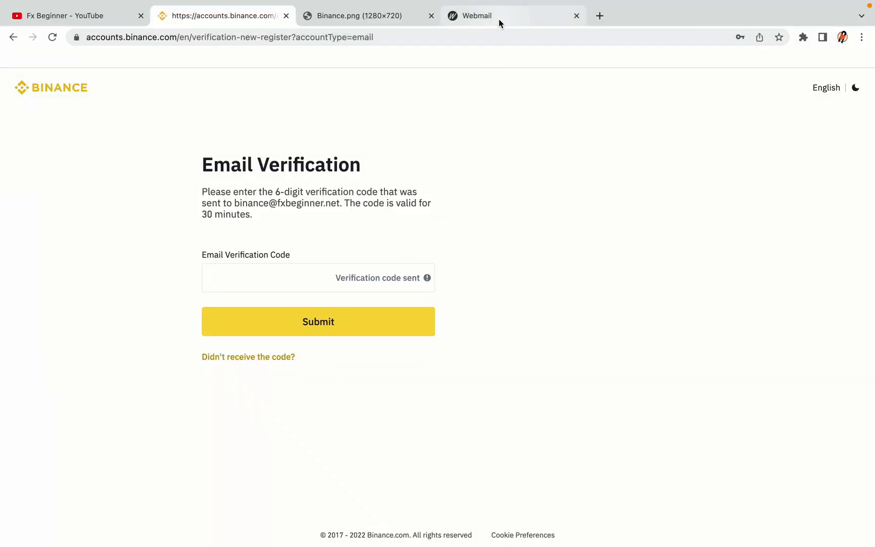
Step: Bring the Webmail tab forward to show the inbox with Binance's 'Confirm Your Registration' email
{"action": "left_click_drag", "start_coordinate": [499, 17], "coordinate": [354, 16]}
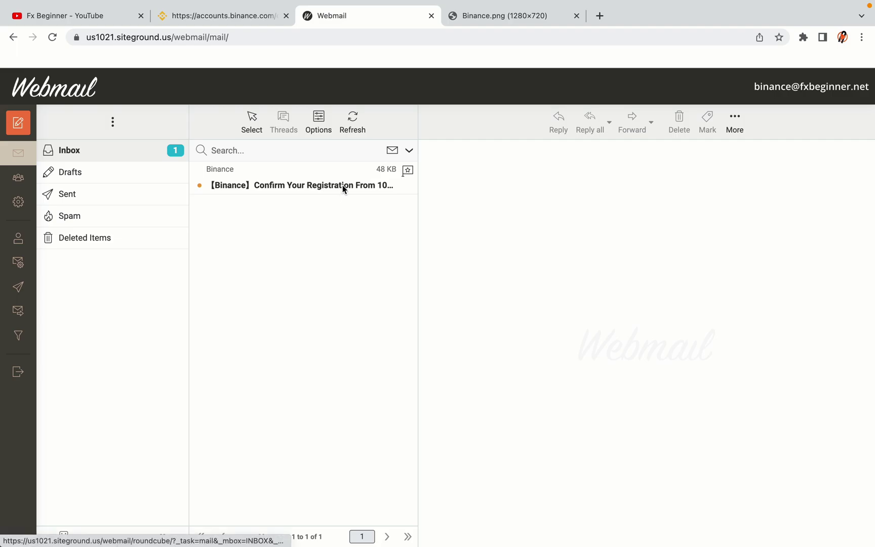
Step: Open the Binance 'Confirm Your Registration' email in Roundcube
{"action": "left_click", "coordinate": [304, 185]}
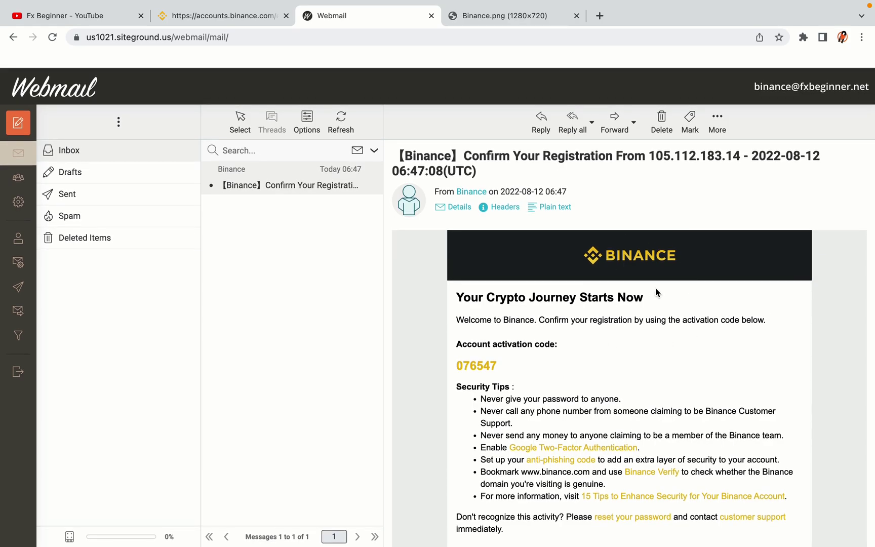
{"action": "scroll", "coordinate": [655, 292], "scroll_direction": "down", "scroll_amount": 3}
{"action": "scroll", "coordinate": [655, 293], "scroll_direction": "up", "scroll_amount": 1}
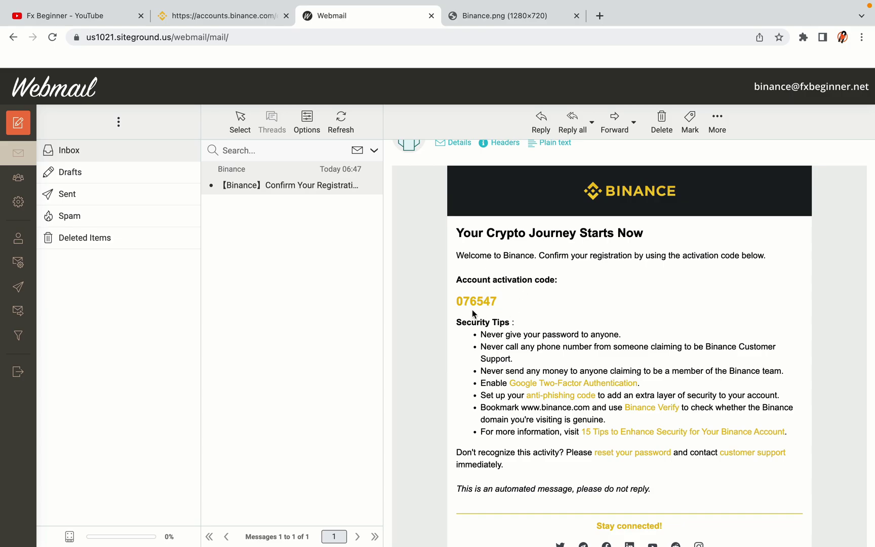
Step: Copy the account activation code and return to the Binance verification page
{"action": "left_click_drag", "start_coordinate": [456, 299], "coordinate": [493, 301]}
{"action": "left_click", "coordinate": [500, 303]}
{"action": "right_click", "coordinate": [487, 301]}
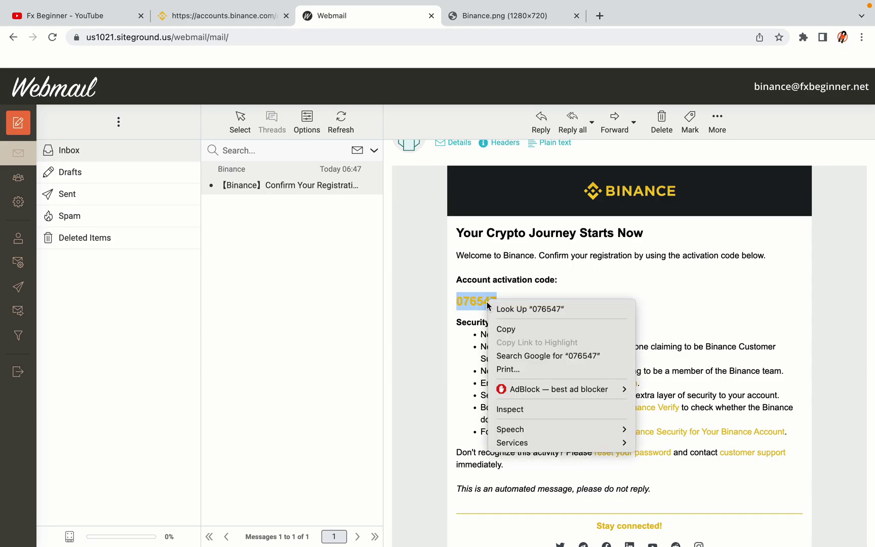
{"action": "left_click", "coordinate": [500, 327]}
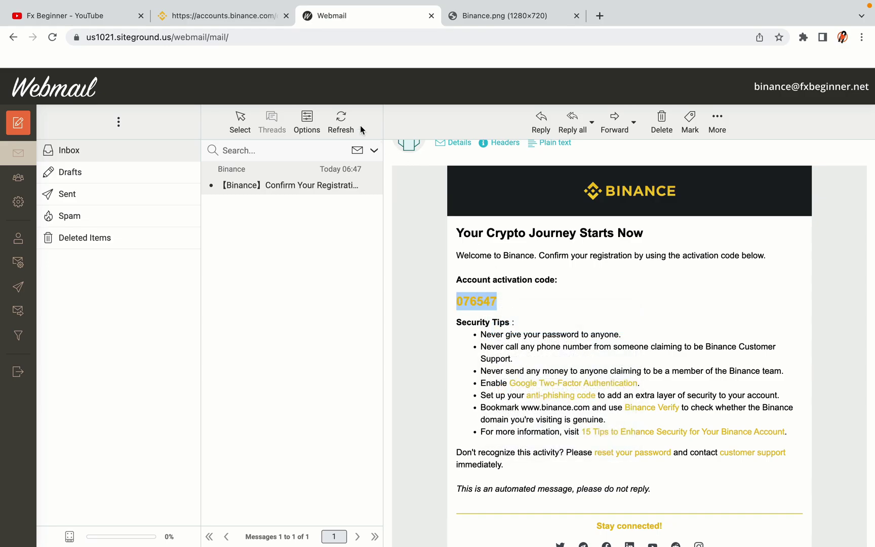
{"action": "left_click", "coordinate": [228, 16]}
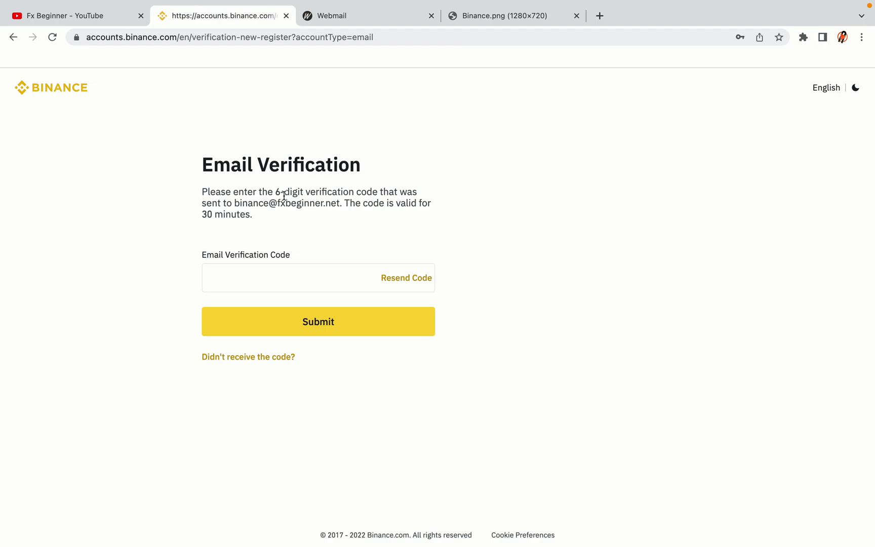
Step: Paste the copied activation code into the Email Verification Code field and submit it
{"action": "left_click", "coordinate": [266, 275]}
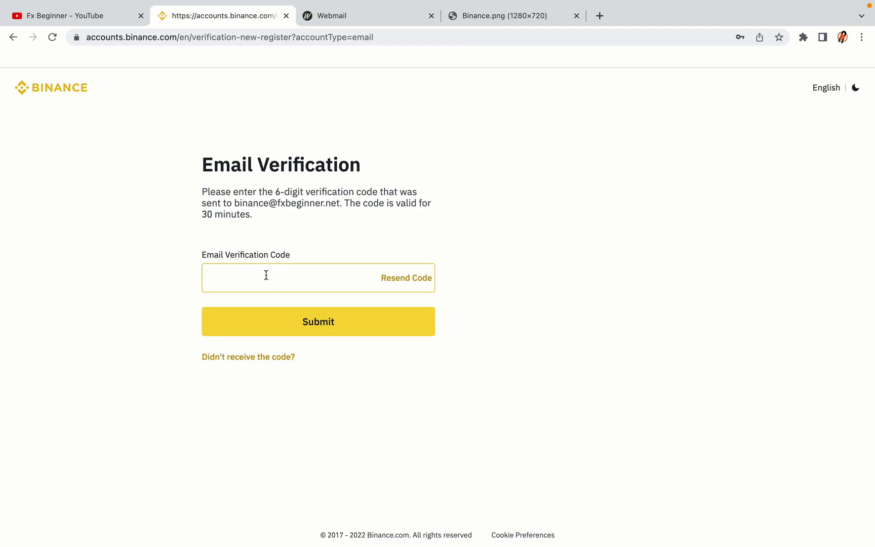
{"action": "key", "text": "ctrl+v"}
{"action": "left_click", "coordinate": [155, 262]}
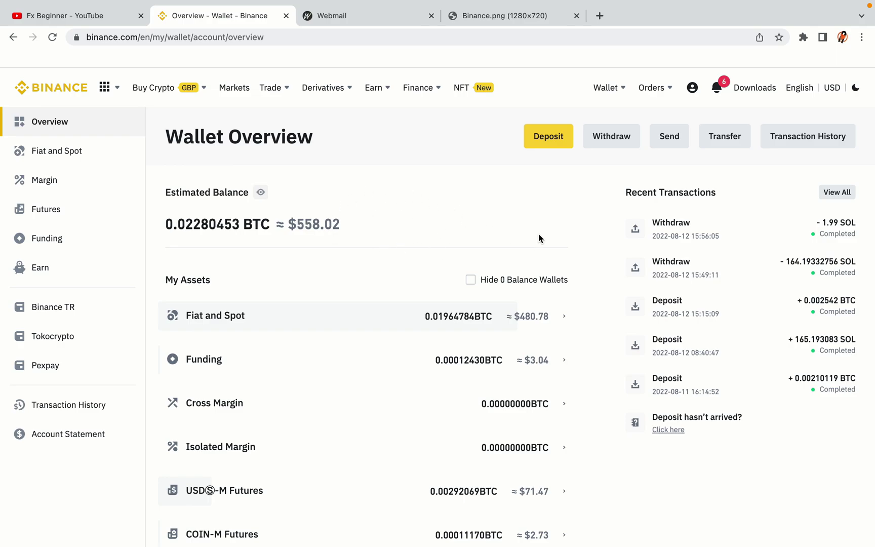
Step: Browse the Wallet Overview page (balance 0.02280453 BTC) and the Buy Crypto and Trade menus
{"action": "scroll", "coordinate": [538, 234], "scroll_direction": "down", "scroll_amount": 3}
{"action": "scroll", "coordinate": [538, 238], "scroll_direction": "down", "scroll_amount": 3}
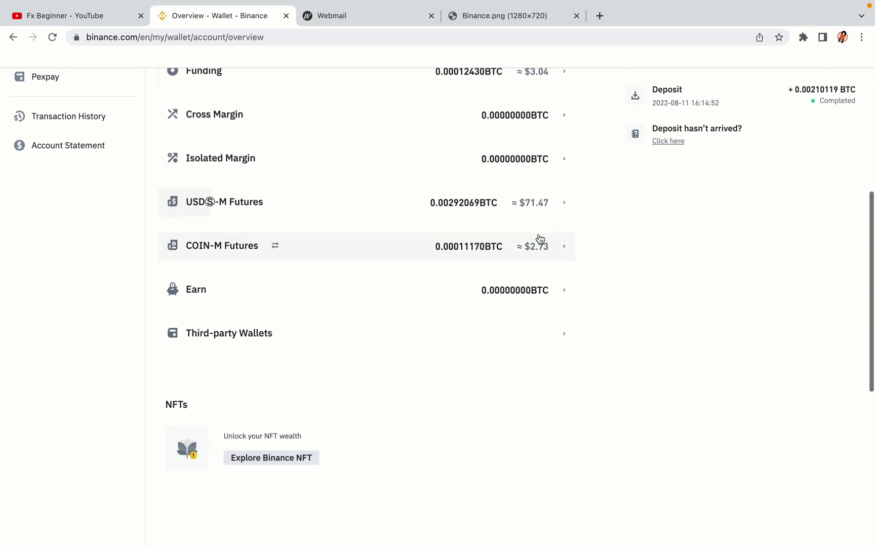
{"action": "scroll", "coordinate": [538, 238], "scroll_direction": "up", "scroll_amount": 5}
{"action": "scroll", "coordinate": [537, 233], "scroll_direction": "up", "scroll_amount": 1}
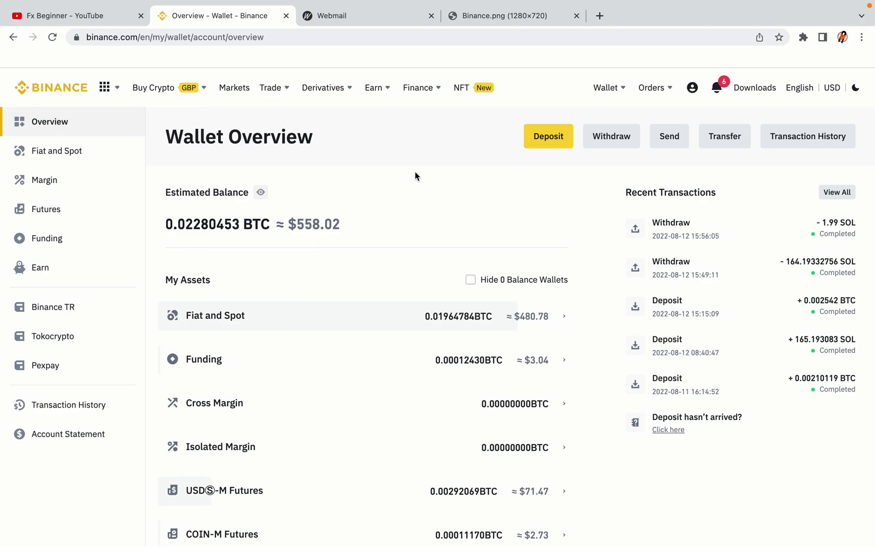
{"action": "mouse_move", "coordinate": [206, 99]}
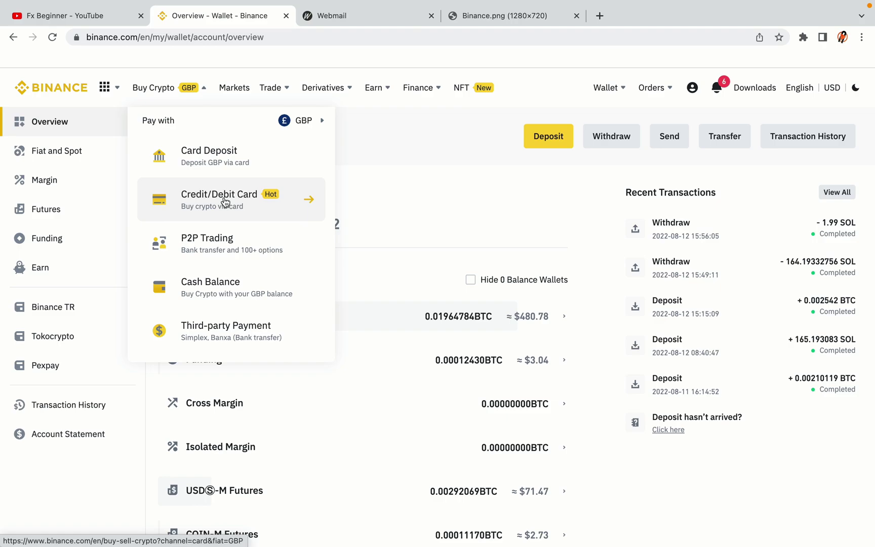
{"action": "mouse_move", "coordinate": [269, 89]}
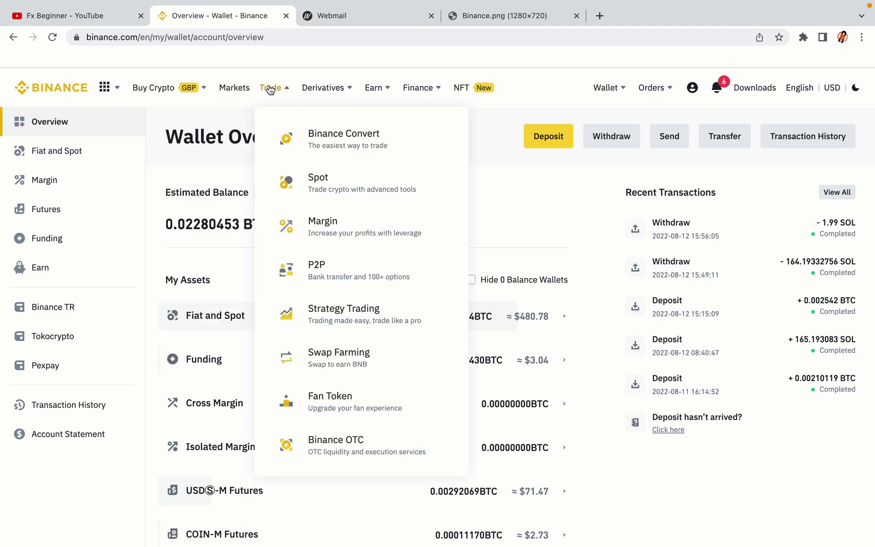